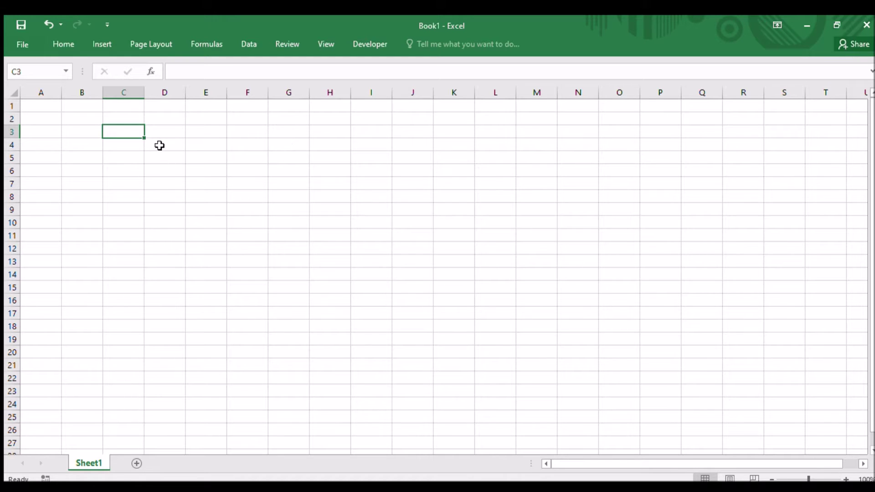
Enter the header S.NO in cell A3.
left_click(75, 131)
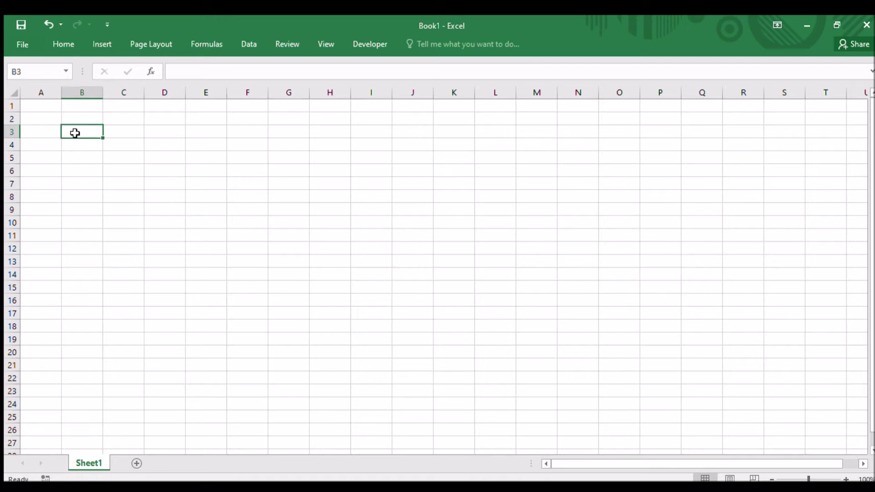
left_click(44, 133)
double_click(47, 133)
type("S")
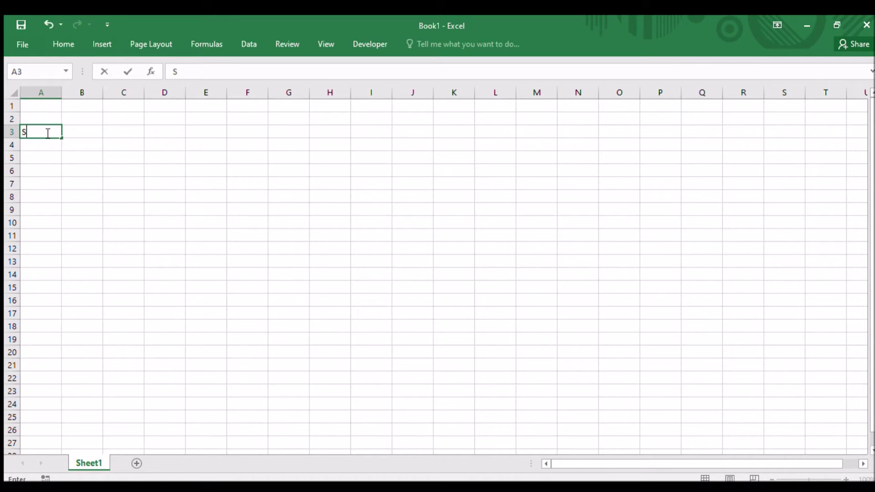
type(".NO")
Enter the serial numbers 1, 2, 3 and 4 in cells A4 to A7.
left_click(36, 145)
type("1")
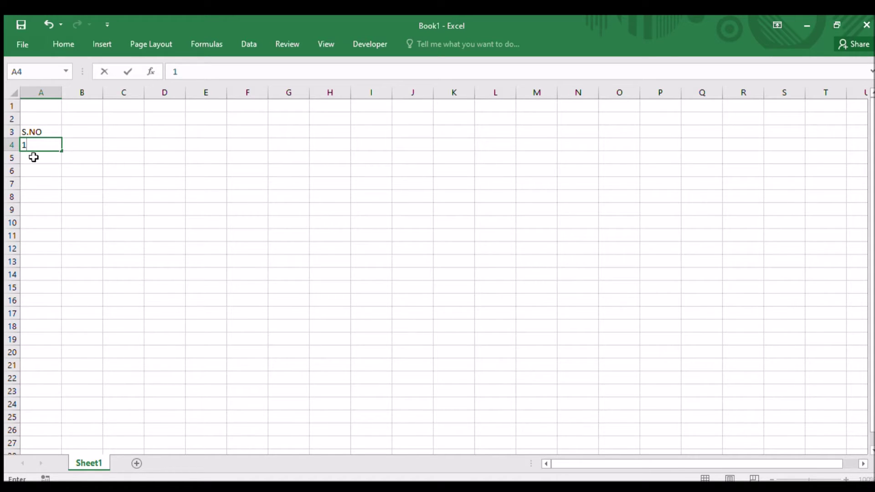
left_click(33, 157)
type("2")
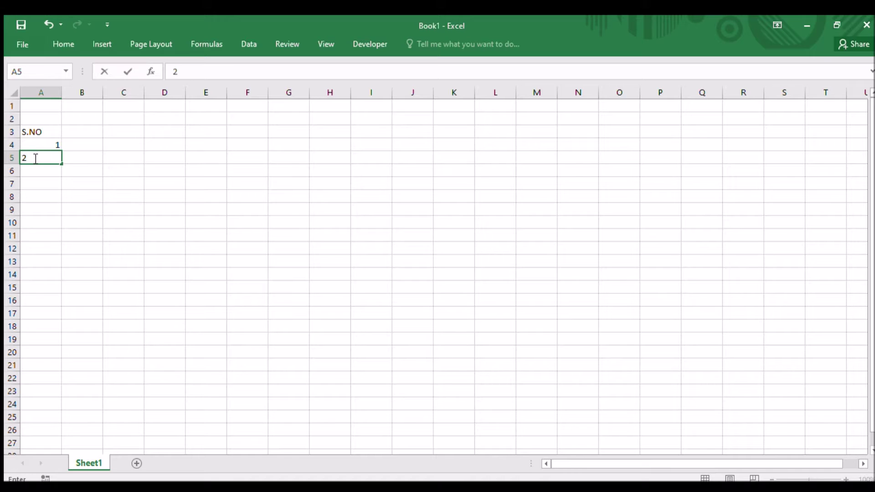
left_click(38, 171)
type("3")
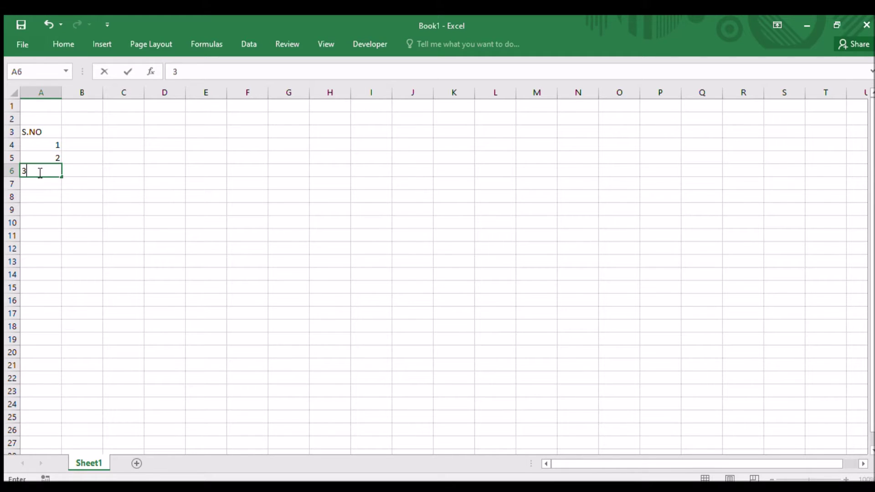
left_click(36, 182)
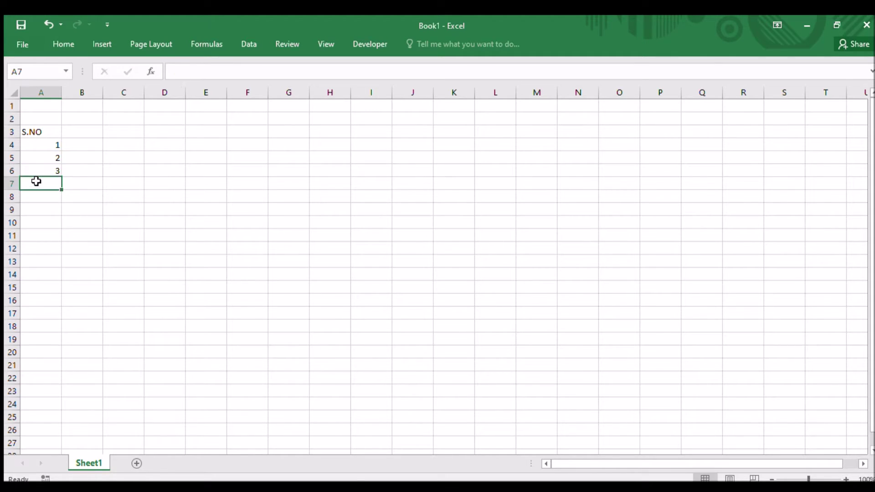
type("4")
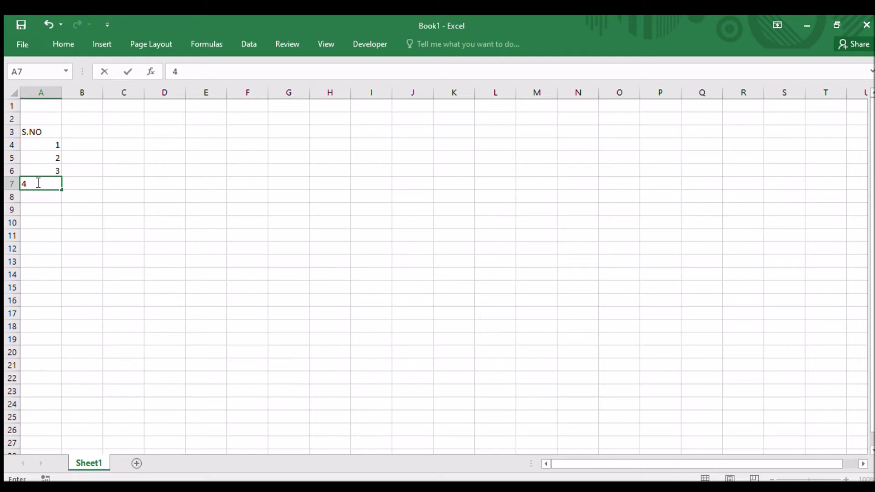
left_click(32, 199)
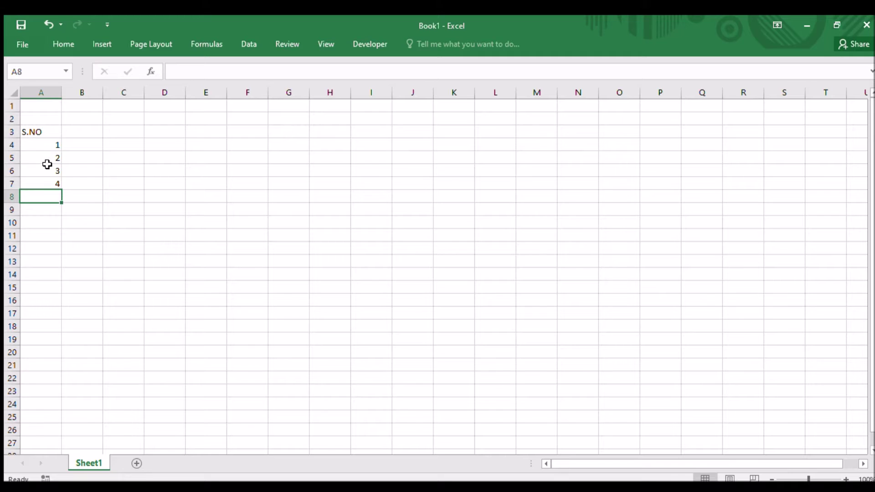
Extend the number series in A4:A7 down to cell A27 with AutoFill.
left_click_drag(45, 141, 48, 186)
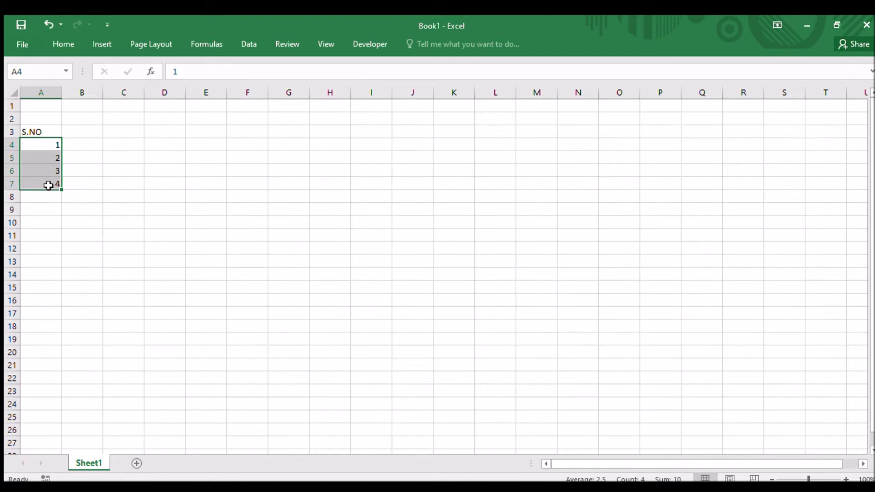
left_click_drag(61, 189, 47, 454)
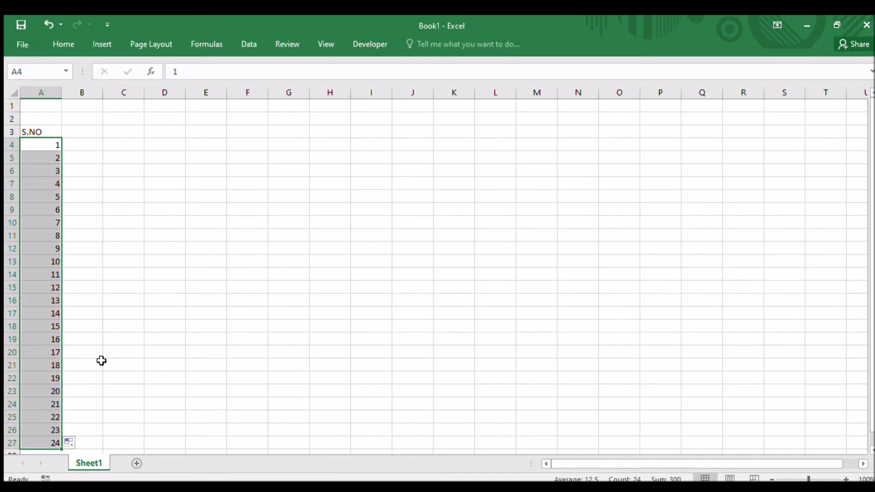
scroll(101, 369, "down", 1)
scroll(102, 368, "up", 1)
left_click(102, 370)
scroll(74, 234, "down", 1)
scroll(75, 234, "down", 1)
scroll(75, 237, "up", 1)
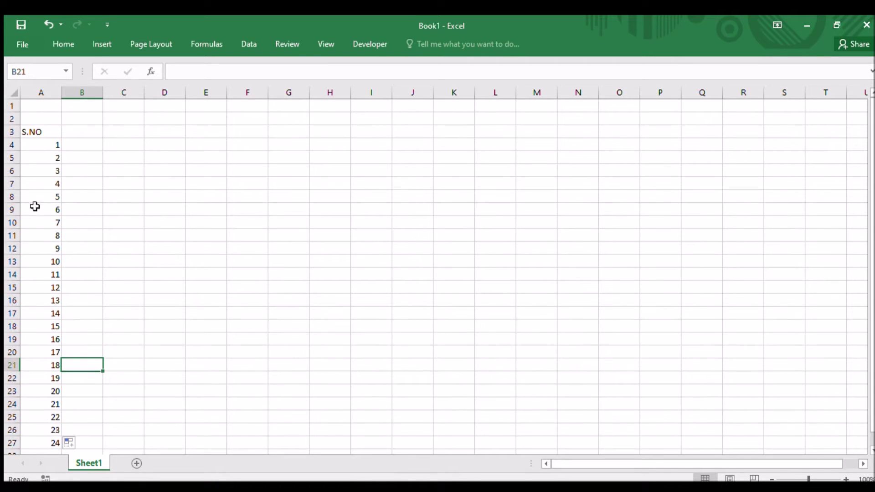
left_click(43, 434)
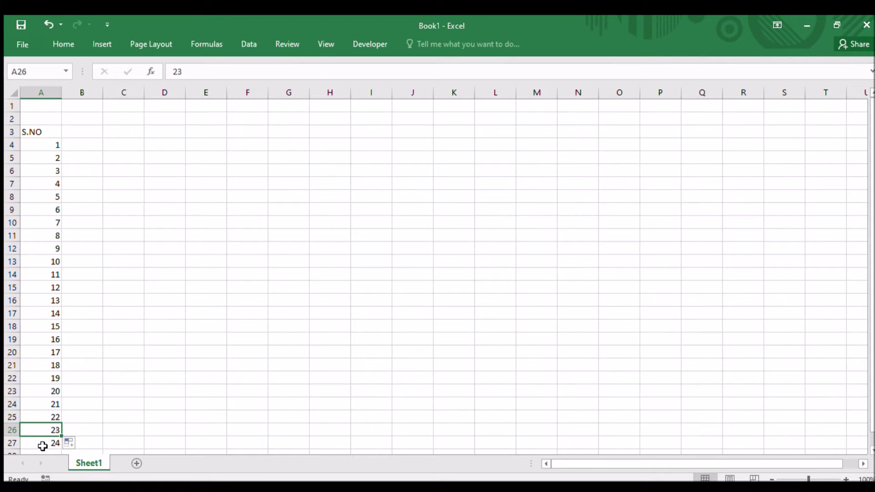
Enter Sun and Mon in cells C4 and C5, and autofill the weekday series down to C27.
left_click(117, 149)
double_click(119, 147)
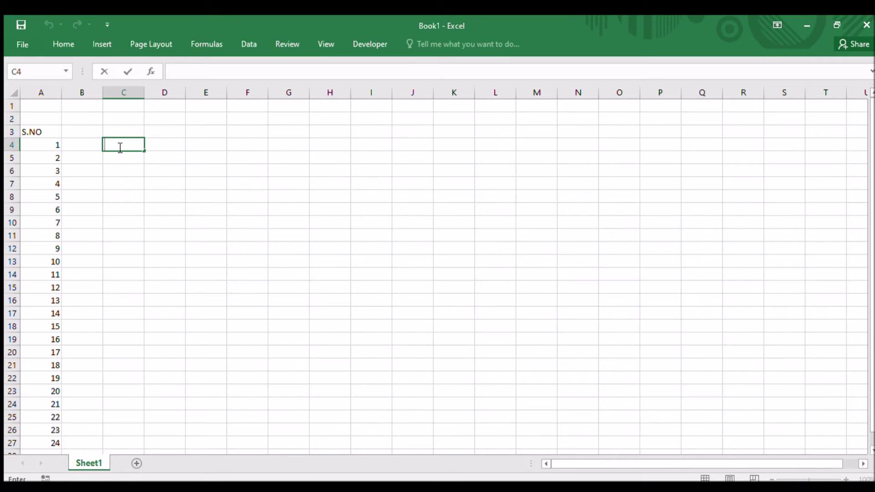
type("Sun")
left_click(117, 158)
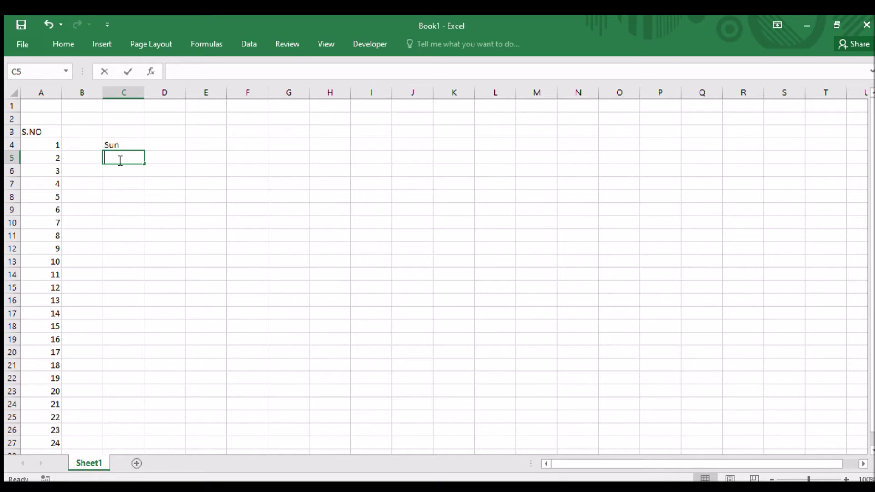
type("Mon")
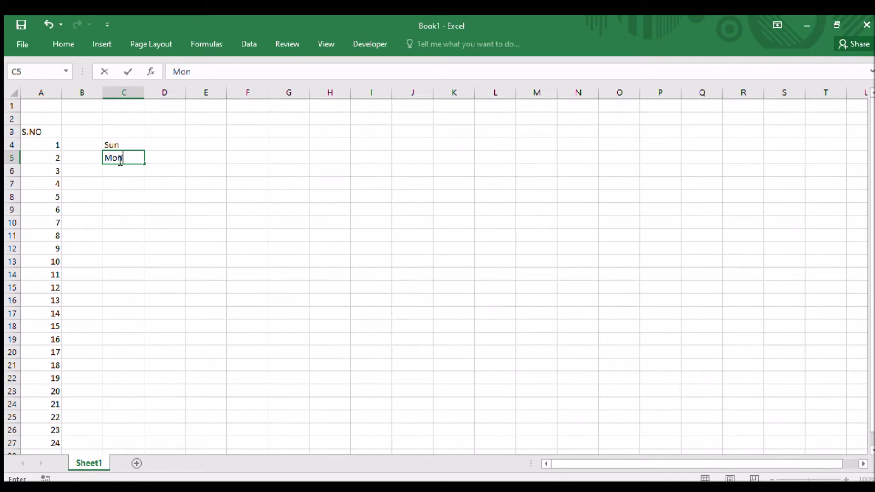
left_click(117, 171)
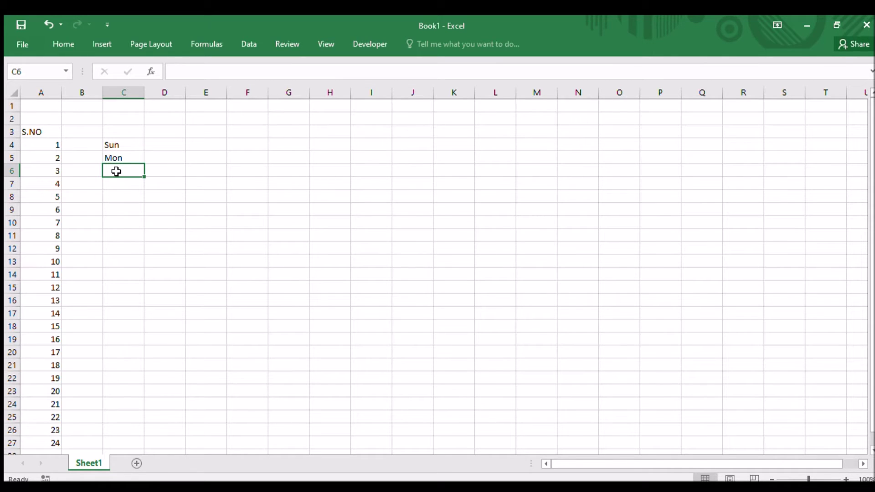
left_click_drag(117, 144, 128, 449)
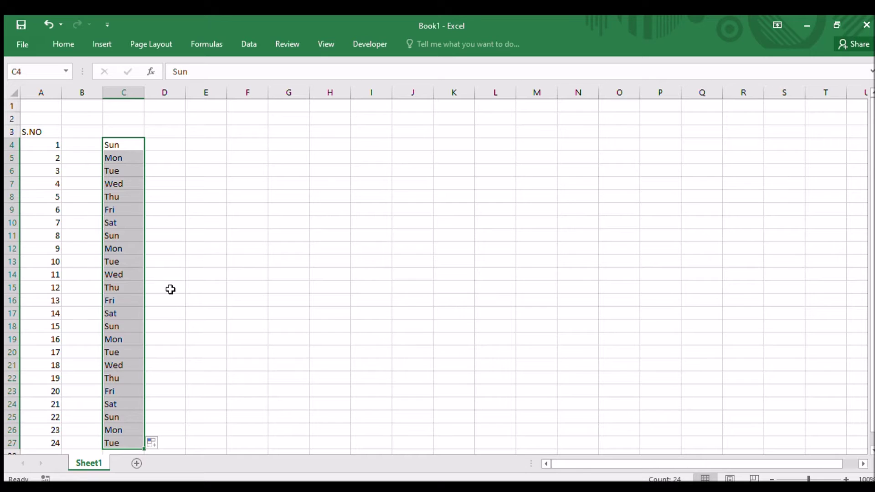
left_click(171, 290)
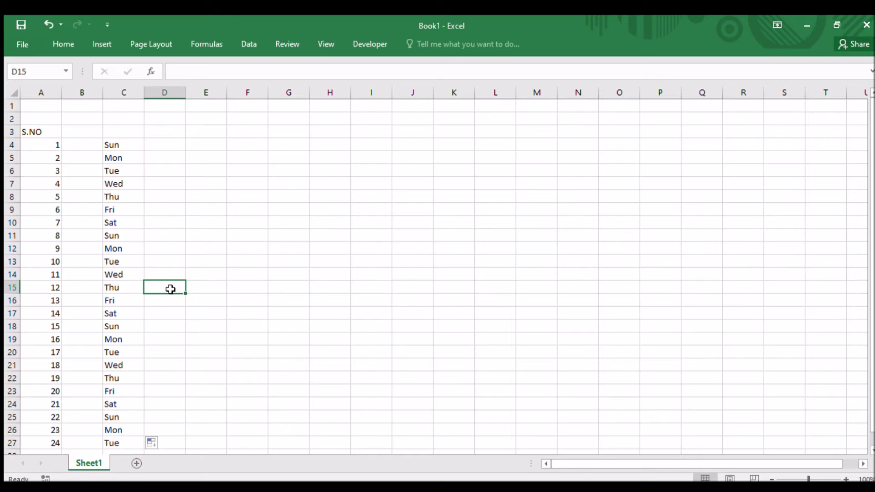
Enter Jan and Feb in cells E4 and E5, and autofill the month series down to E27.
double_click(204, 150)
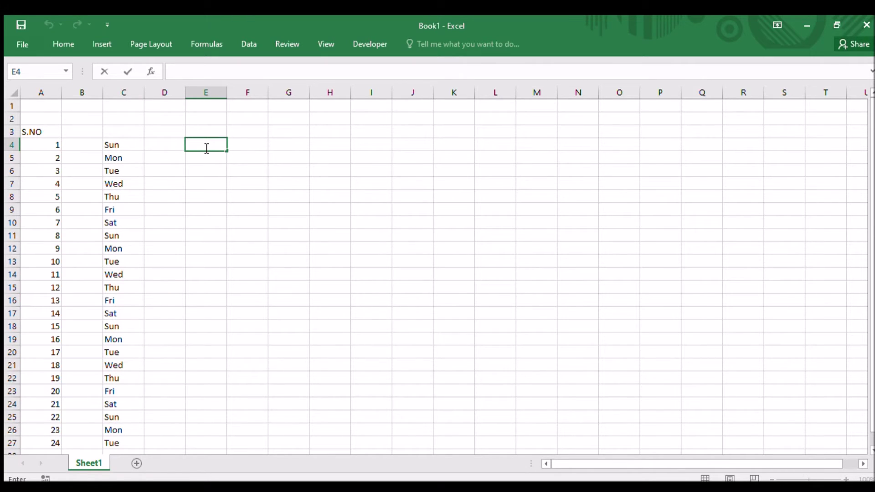
type("Jan")
left_click(201, 157)
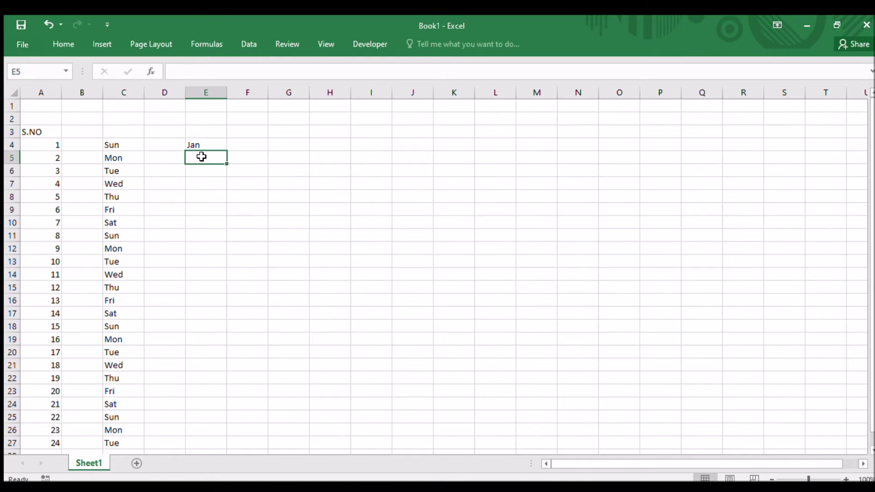
type("Feb")
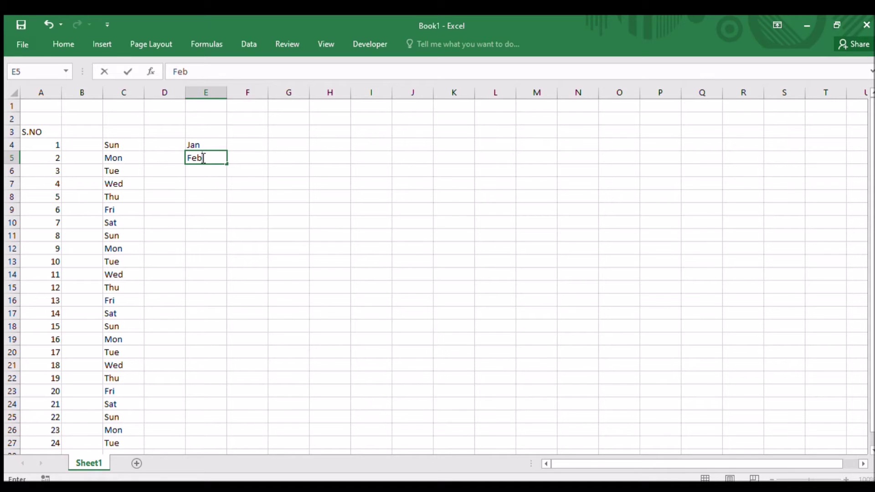
left_click(201, 184)
left_click_drag(204, 146, 203, 443)
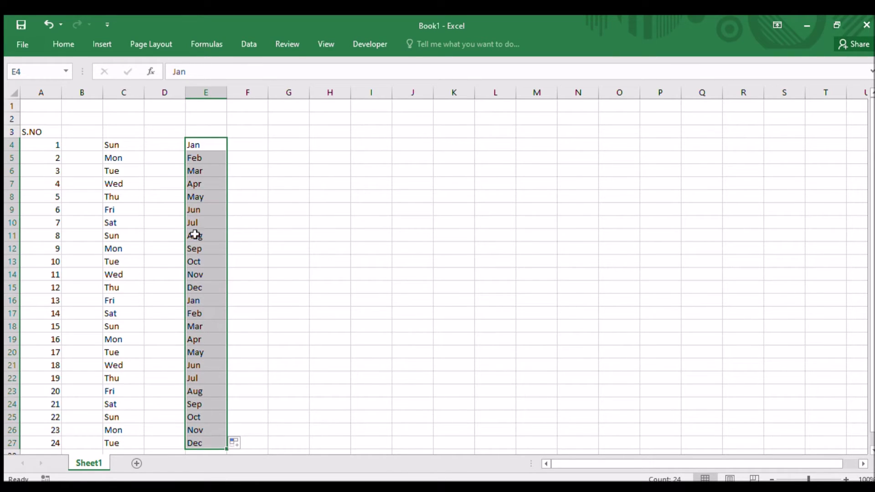
left_click(279, 176)
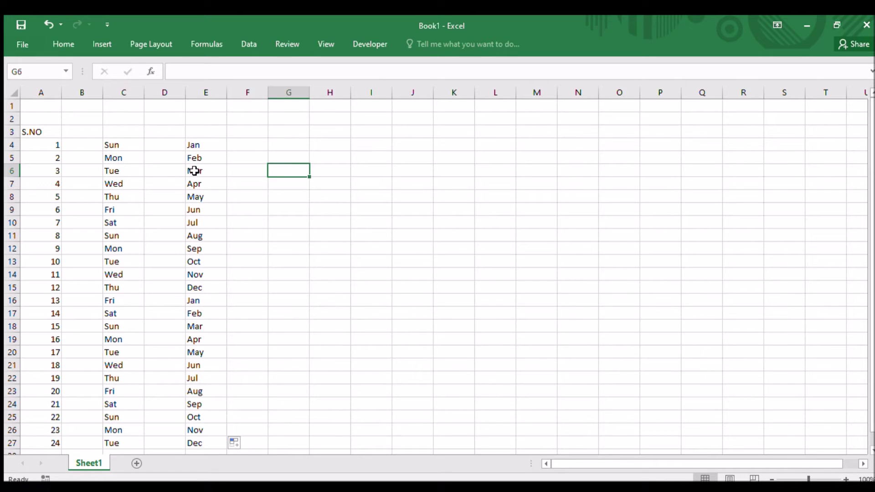
scroll(193, 364, "down", 1)
scroll(192, 381, "up", 1)
Enter the odd numbers 1, 3 and 5 in cells G4 to G6.
left_click(287, 143)
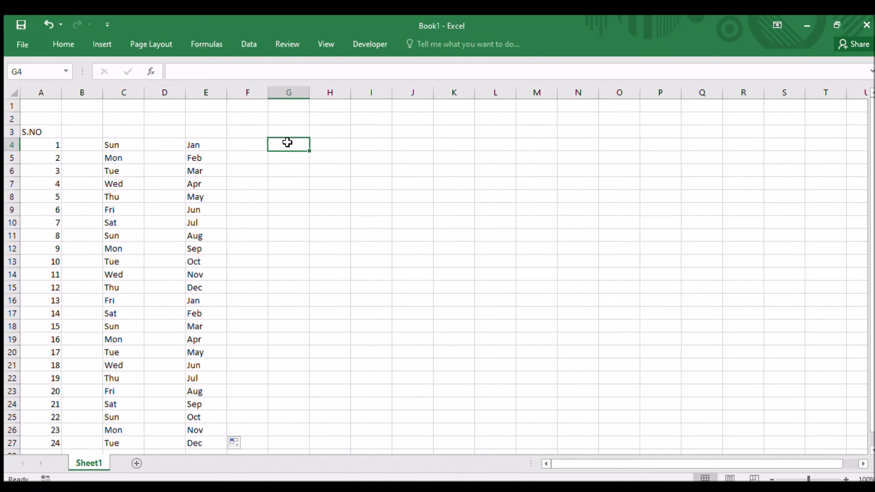
double_click(288, 145)
type("1")
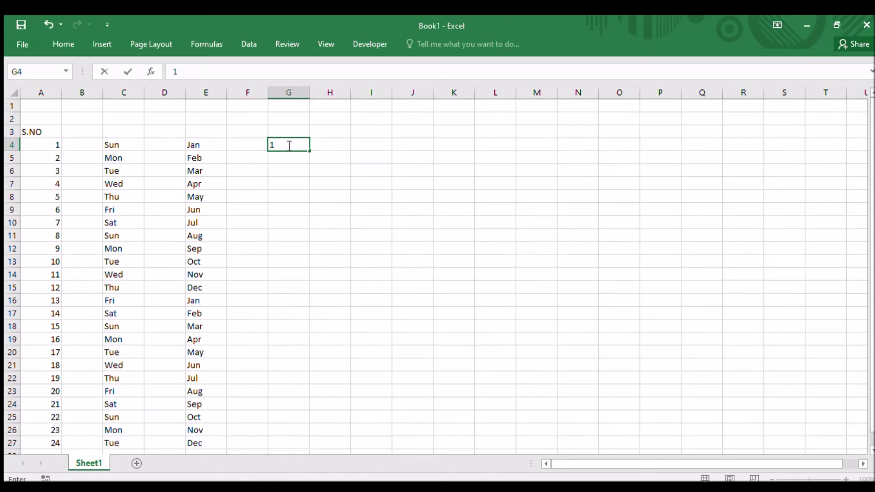
left_click(286, 157)
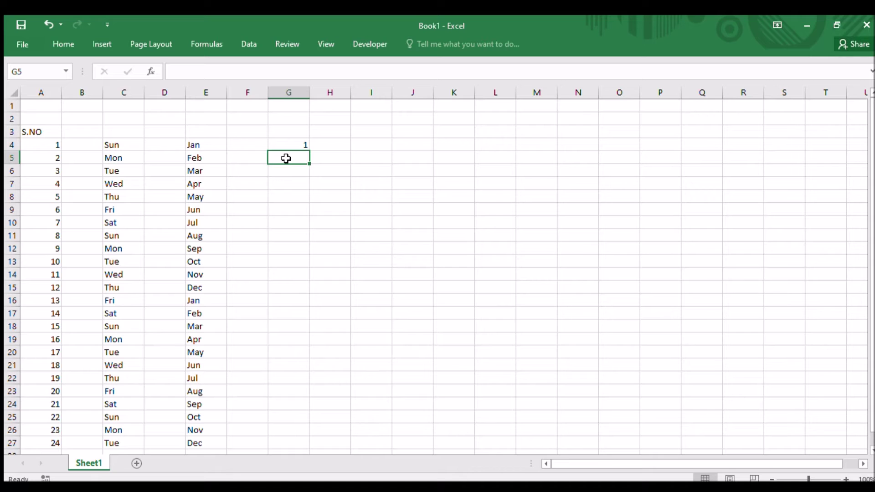
type("3")
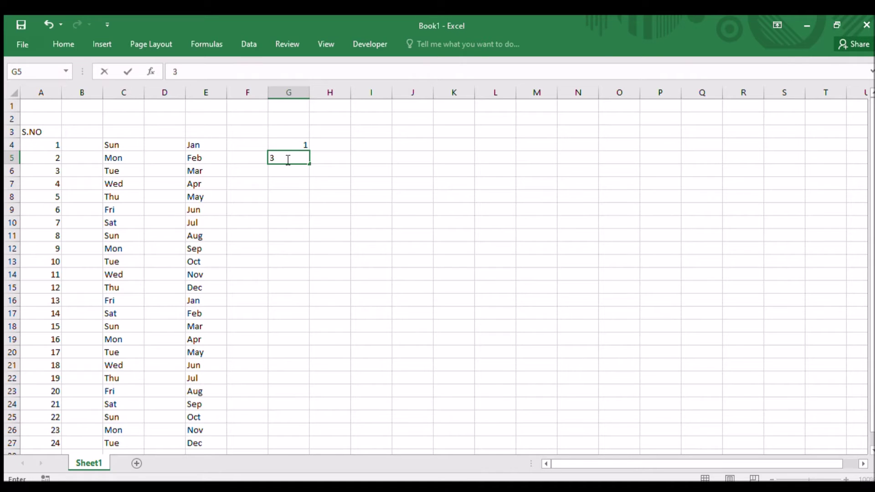
left_click(280, 173)
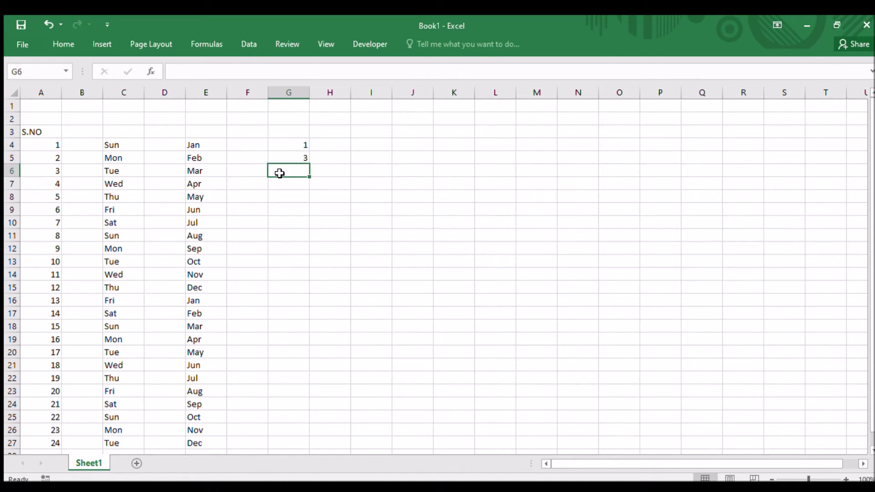
type("5")
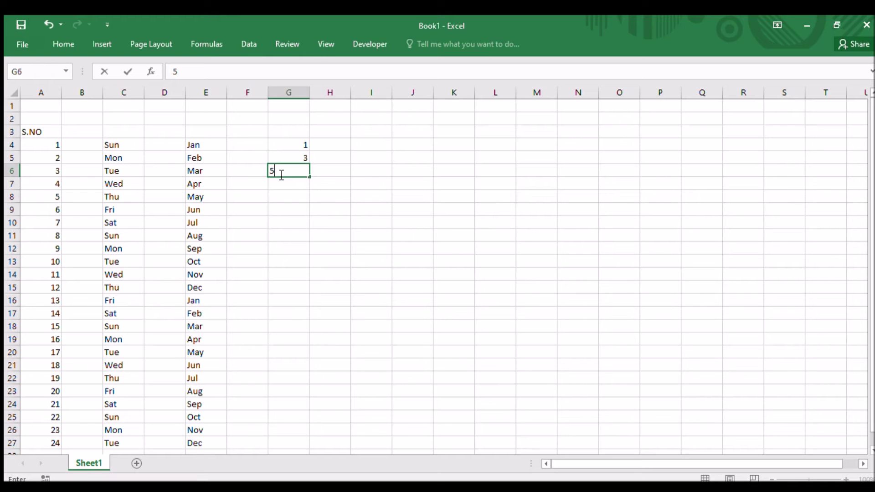
left_click(285, 198)
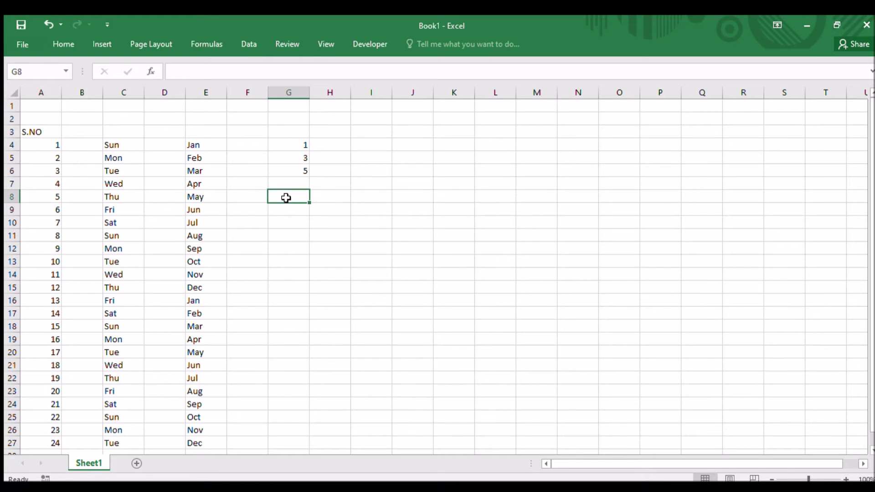
Extend the odd-number series in G4:G6 down to cell G27 with AutoFill.
left_click(292, 142)
left_click_drag(291, 143, 289, 168)
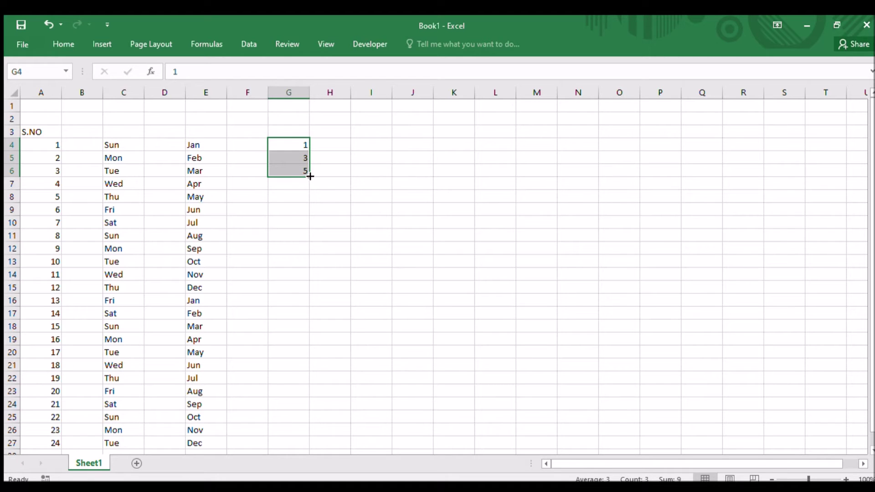
left_click_drag(309, 179, 296, 445)
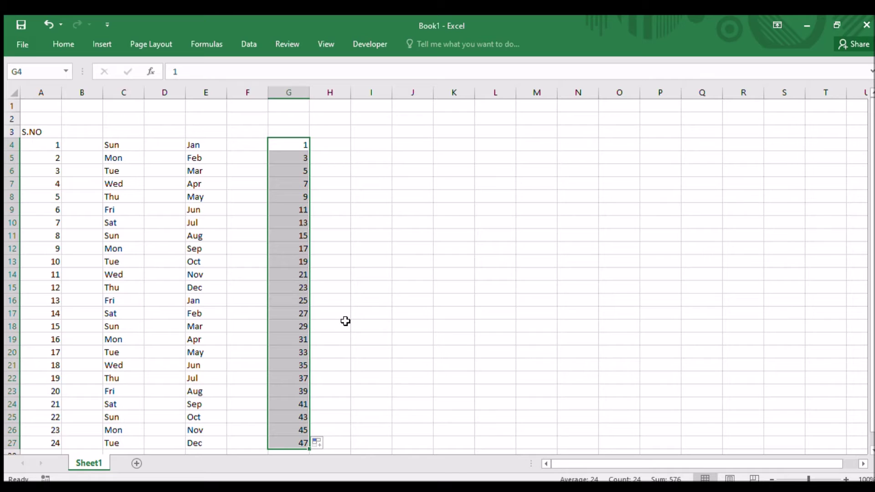
left_click(386, 305)
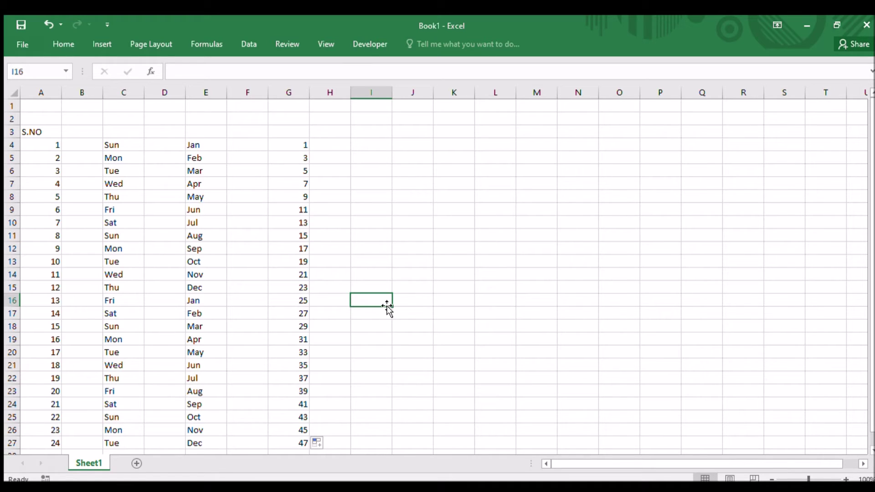
Enter 1 in cell I4 and autofill it down to cell I27.
left_click(367, 144)
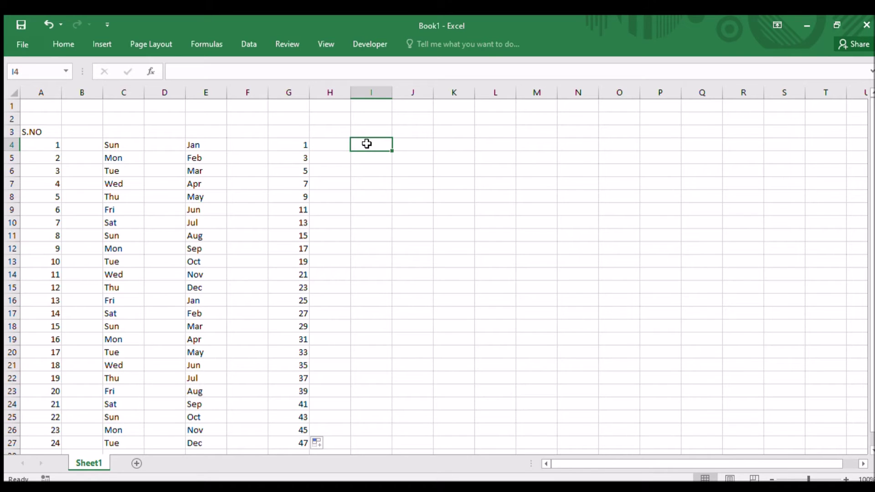
type("1")
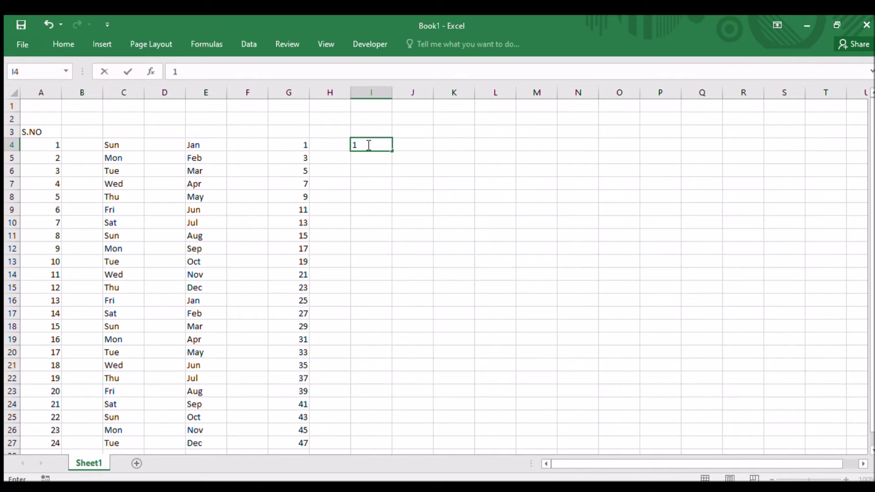
left_click(366, 183)
left_click(364, 145)
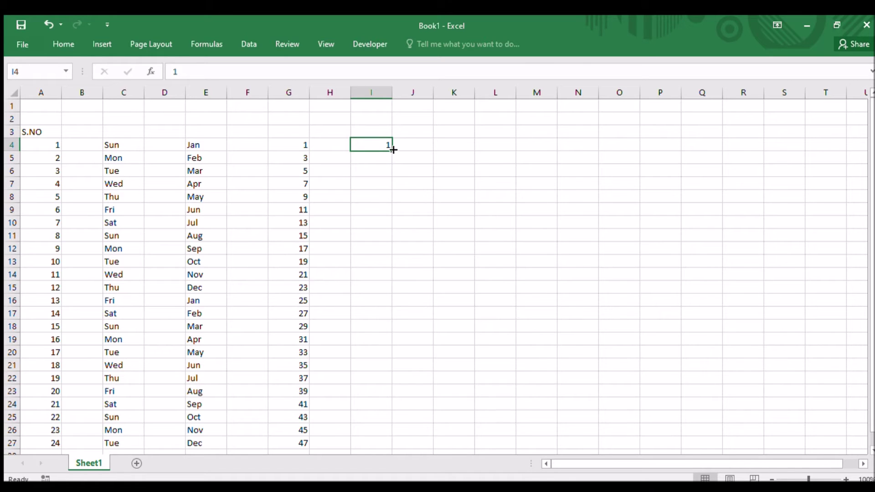
left_click_drag(393, 150, 354, 448)
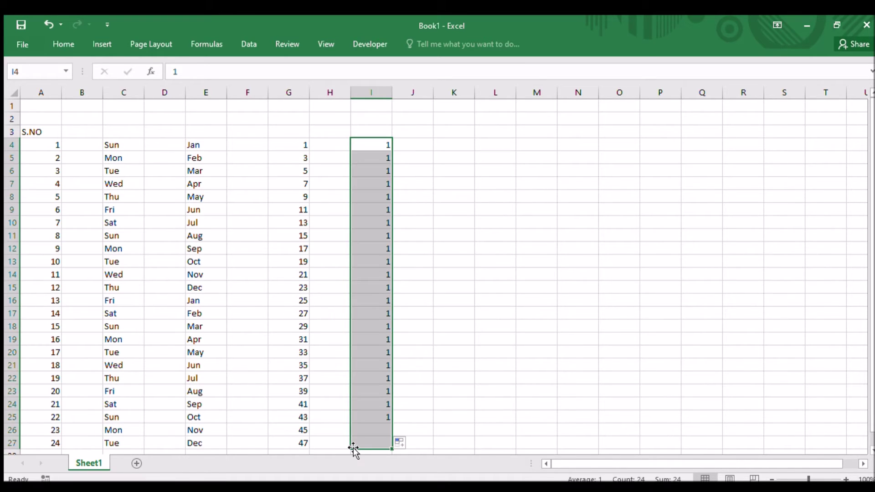
Enter 1 in cell K4 and autofill a series down to K27 with a blank row between the numbers.
left_click(450, 146)
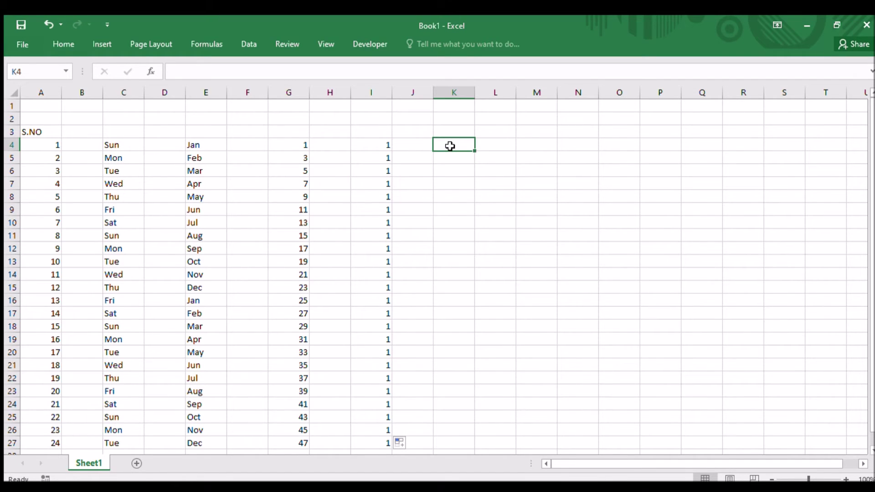
type("1")
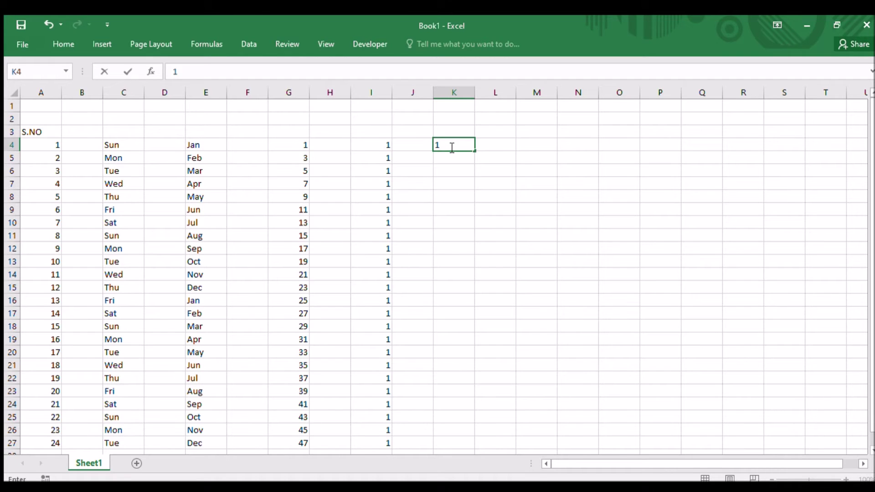
key("Return")
left_click_drag(451, 144, 453, 445)
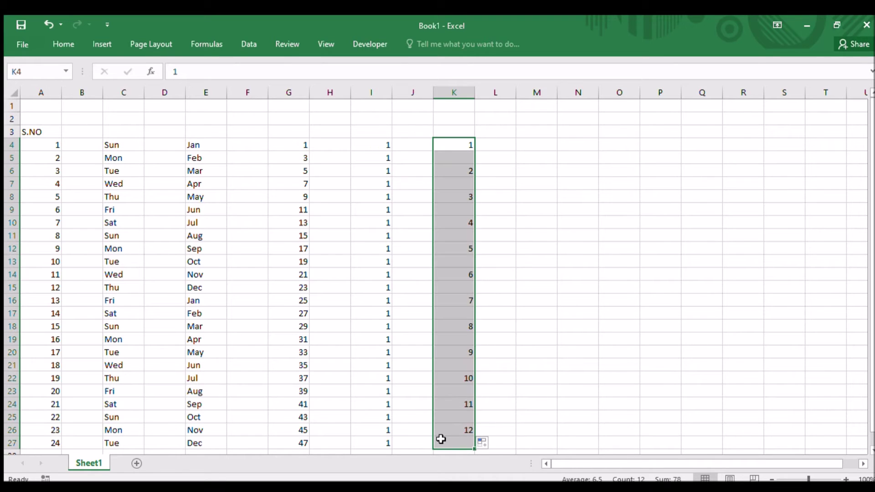
left_click(520, 364)
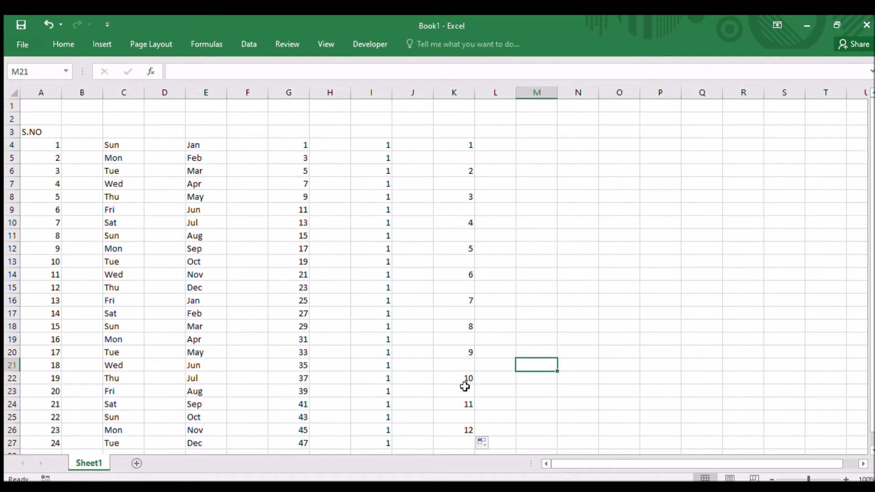
Enter 1 in cells M4 and M6, and autofill the alternate-row pattern of ones down to M26.
left_click(532, 252)
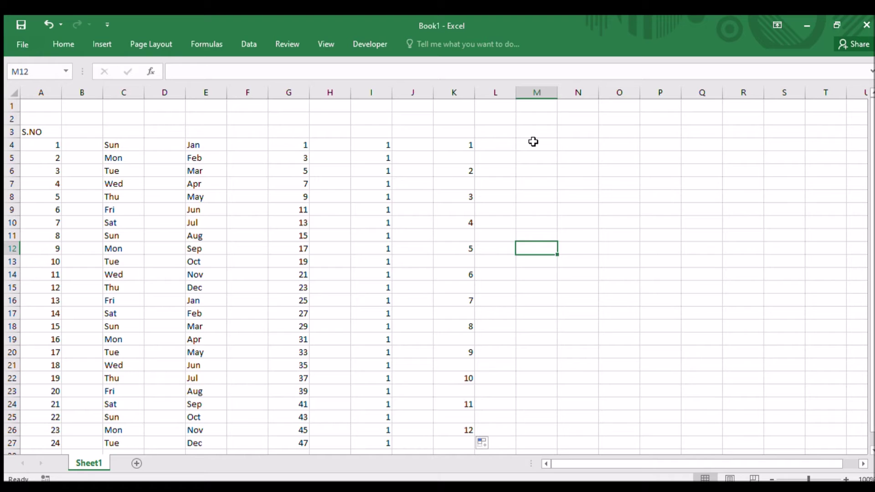
left_click(533, 142)
type("1")
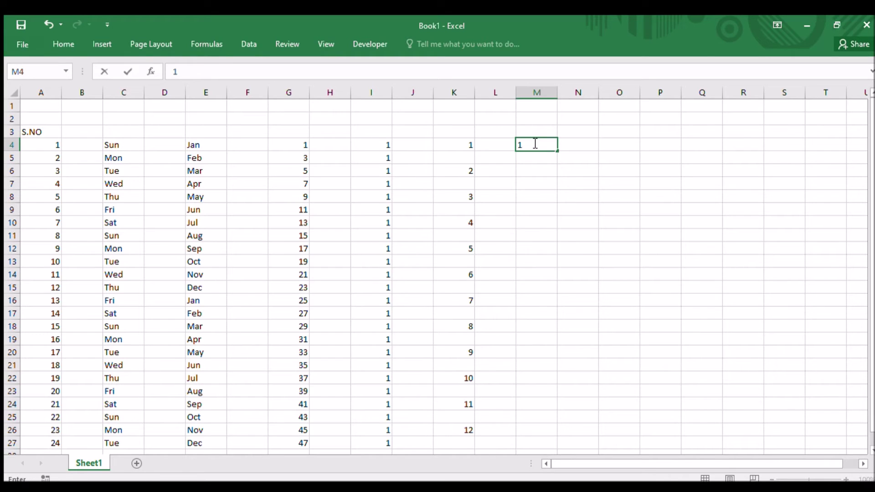
left_click(535, 172)
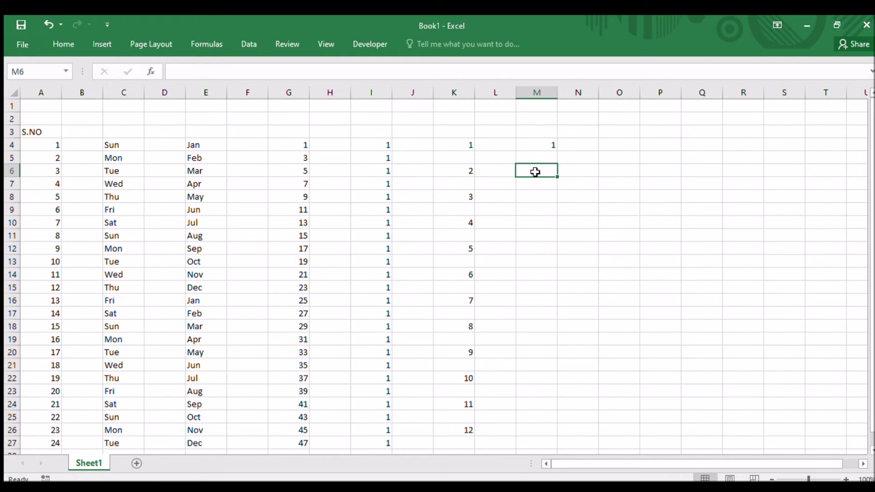
type("1")
left_click(529, 199)
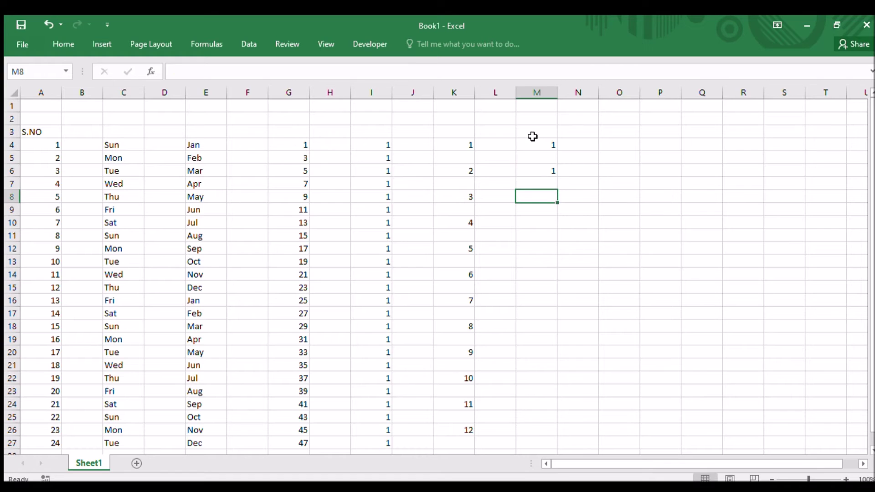
left_click_drag(533, 143, 539, 432)
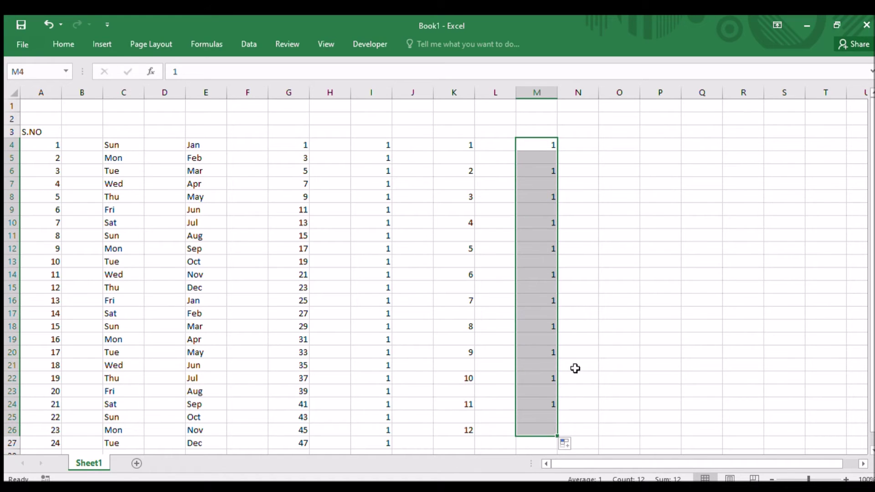
left_click(618, 289)
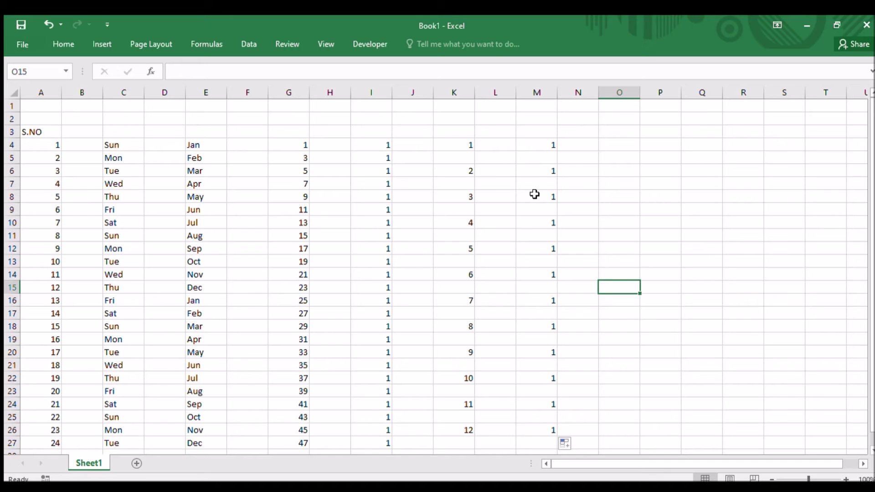
scroll(538, 319, "down", 2)
scroll(540, 337, "up", 2)
scroll(465, 303, "down", 1)
scroll(466, 316, "up", 1)
Enter the items Phone, Tablet, AC, Watch and Car in cells P4 to P8.
left_click(654, 144)
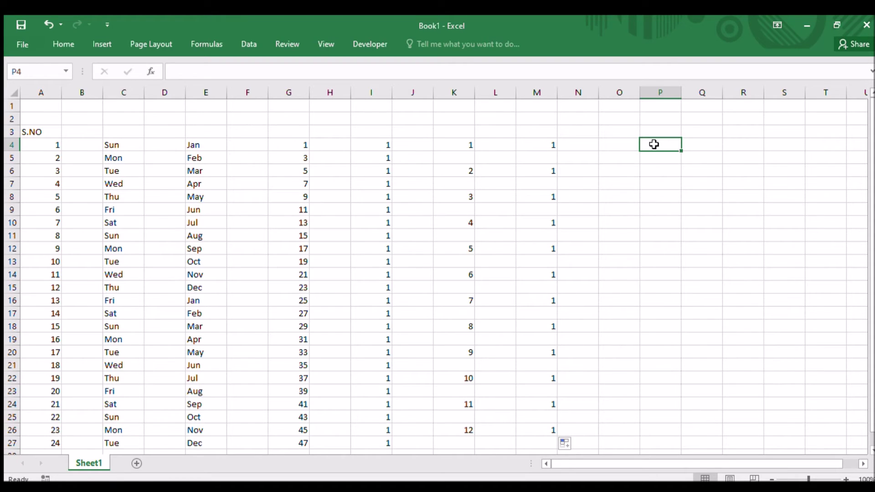
double_click(654, 145)
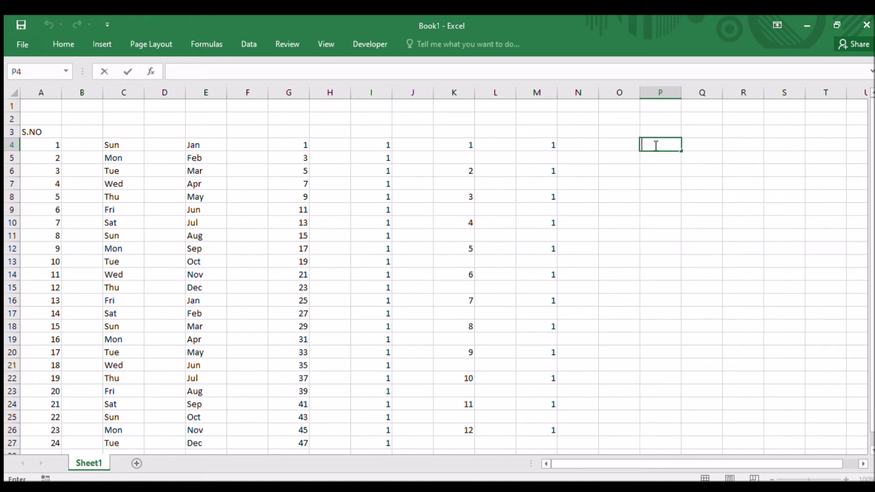
type("Phone")
left_click(649, 158)
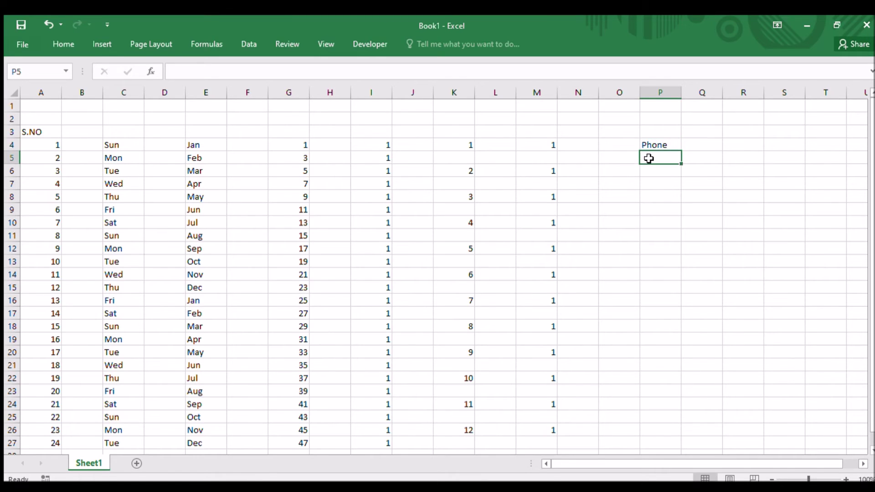
type("Tablet")
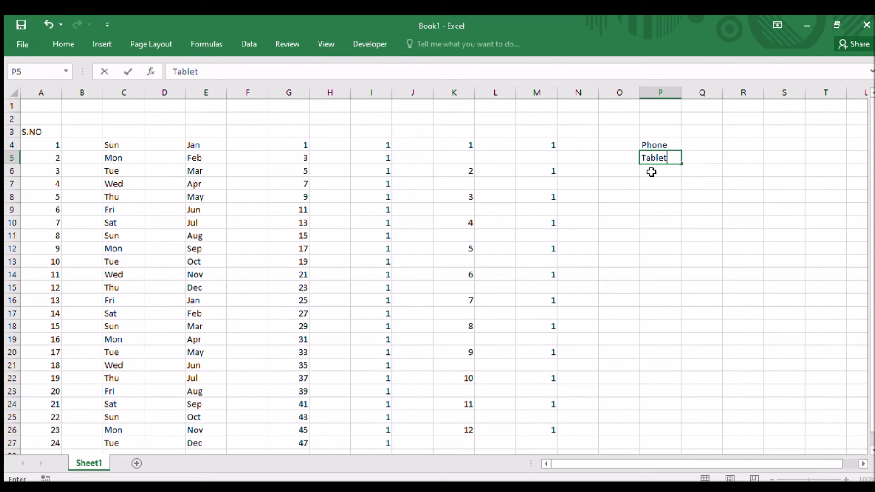
left_click(652, 172)
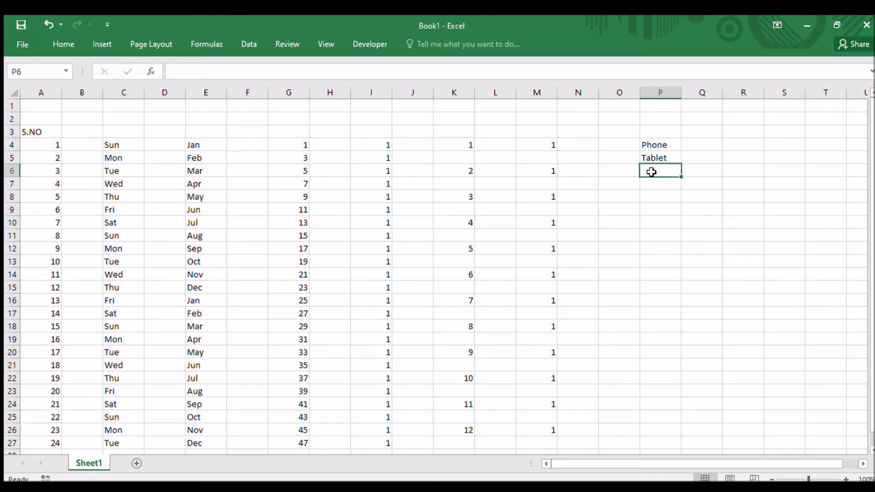
type("A")
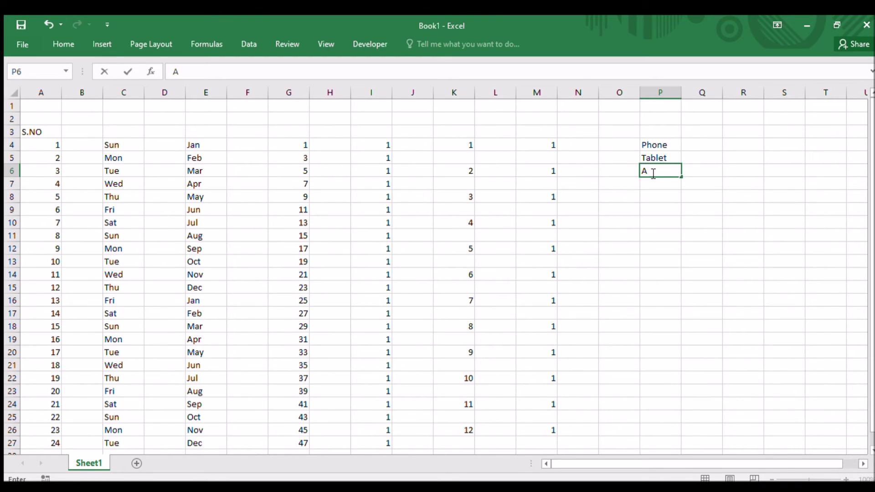
type("C")
left_click(645, 186)
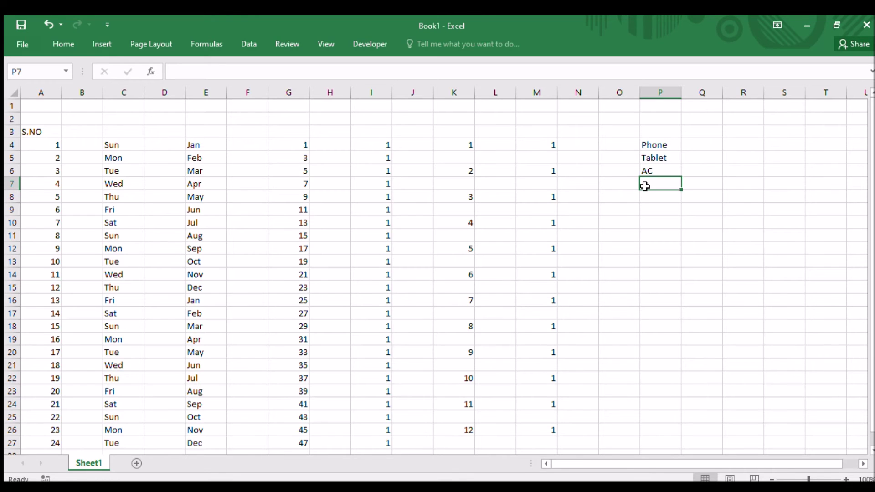
type("Watch")
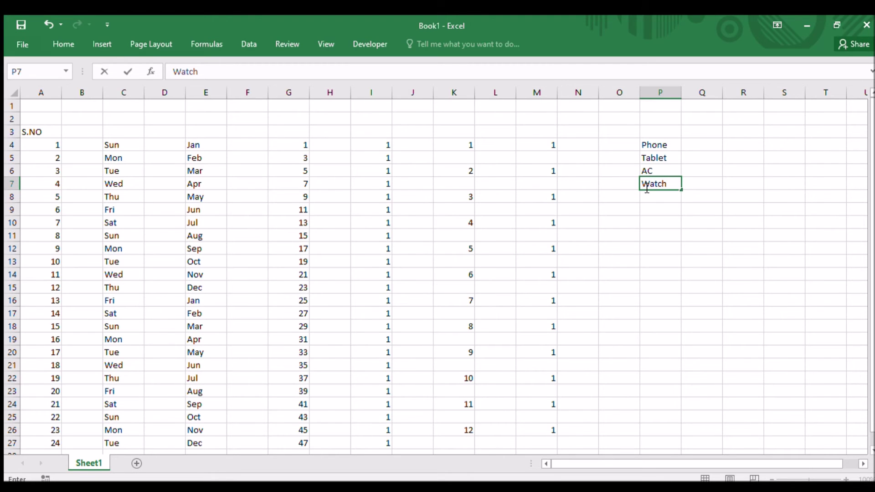
left_click(654, 194)
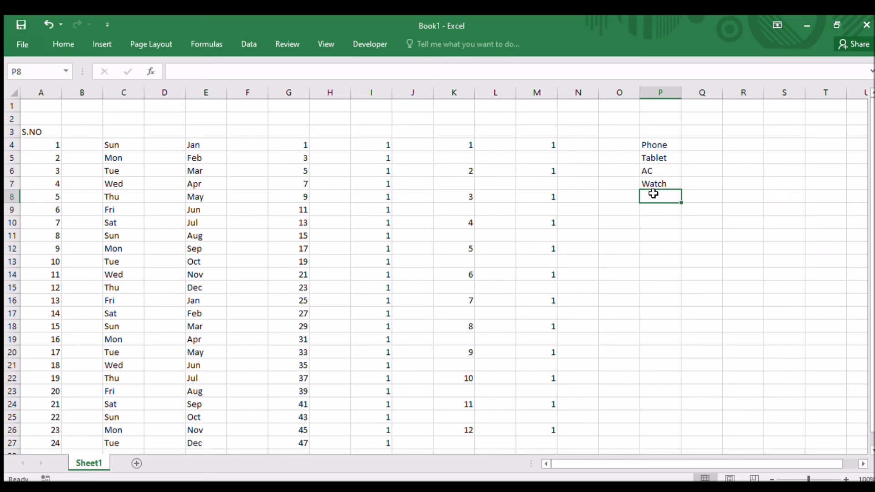
type("Car")
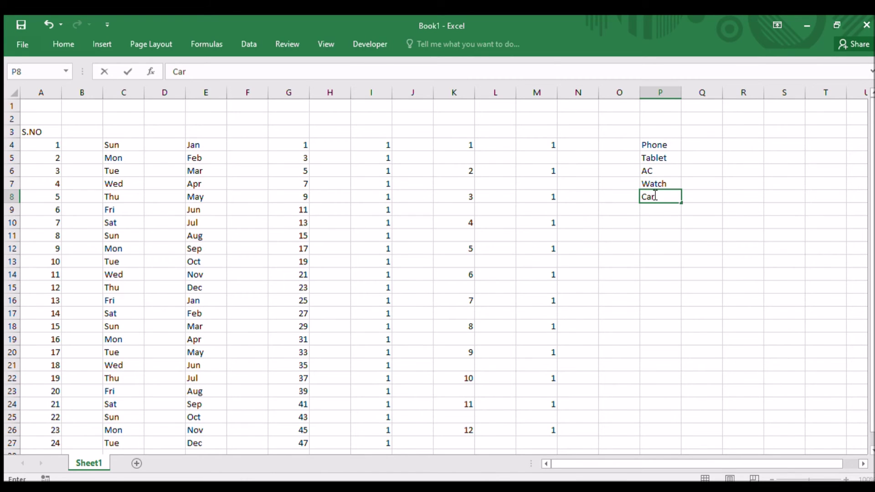
left_click(656, 222)
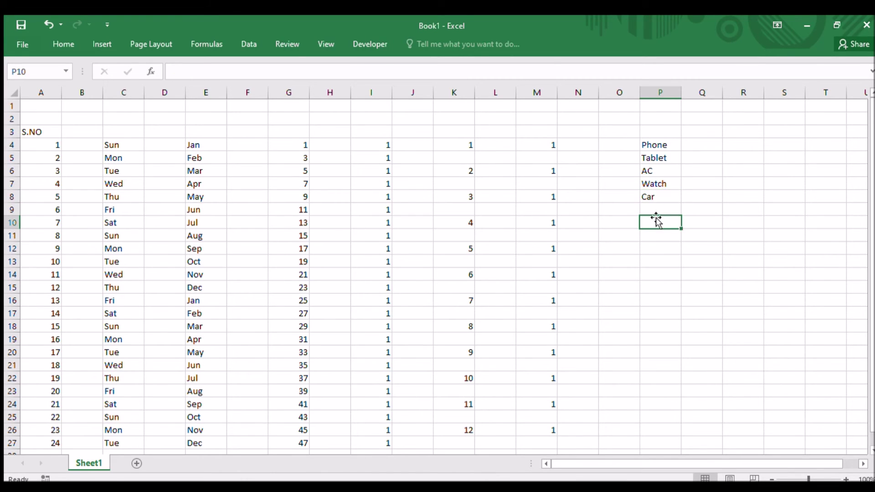
Add the heading LIST in cell P2 above the item list.
left_click(654, 120)
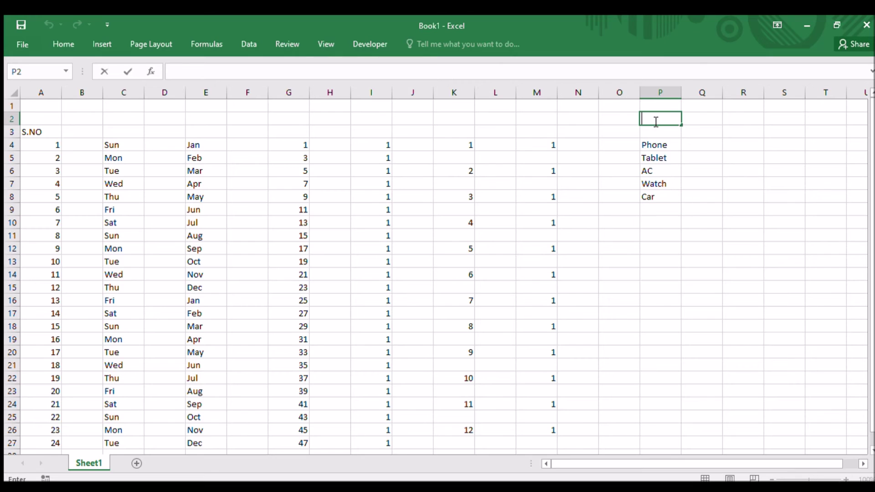
type("LIST")
left_click(670, 215)
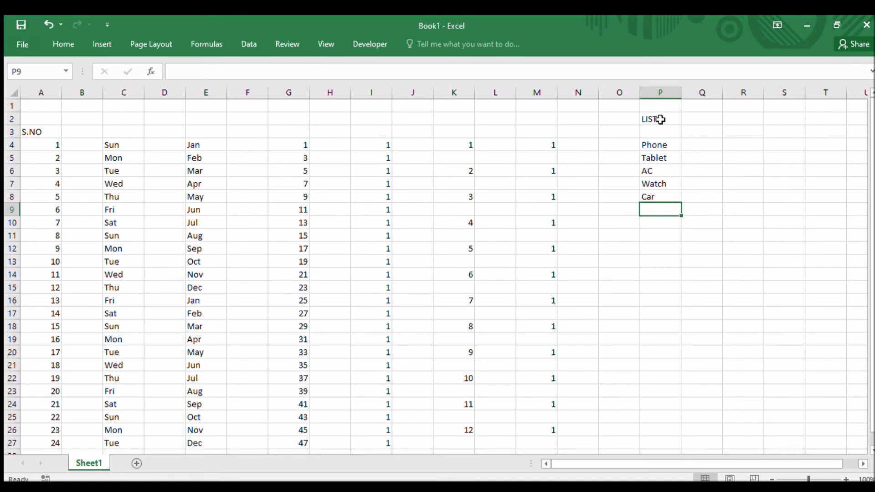
left_click_drag(650, 145, 649, 195)
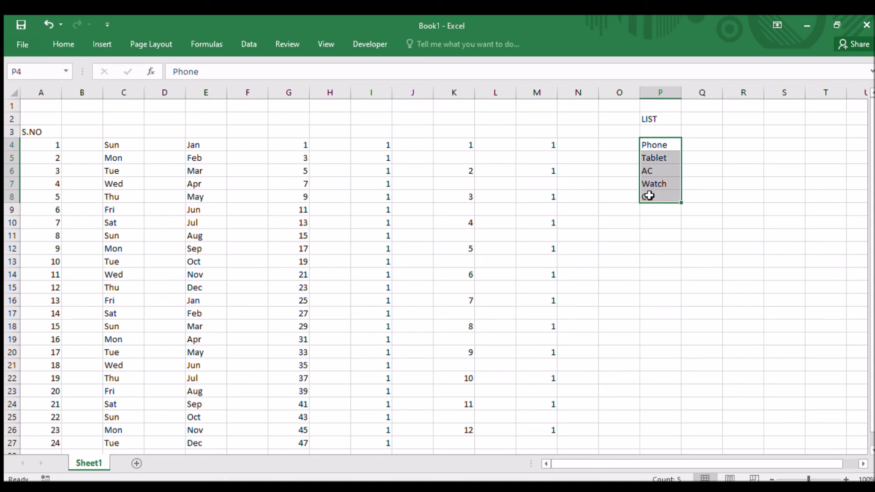
left_click(650, 220)
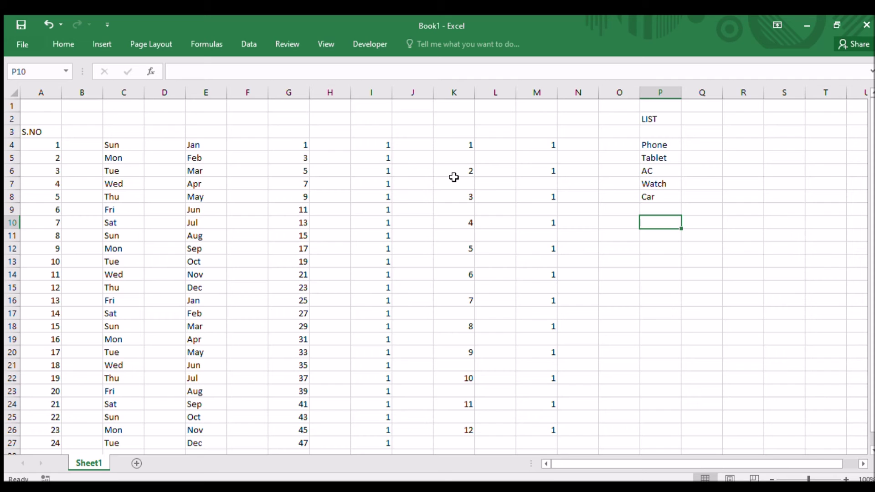
Import the Phone to Car item cells $M$4:$M$8 as a custom list through the advanced Excel options.
left_click(8, 43)
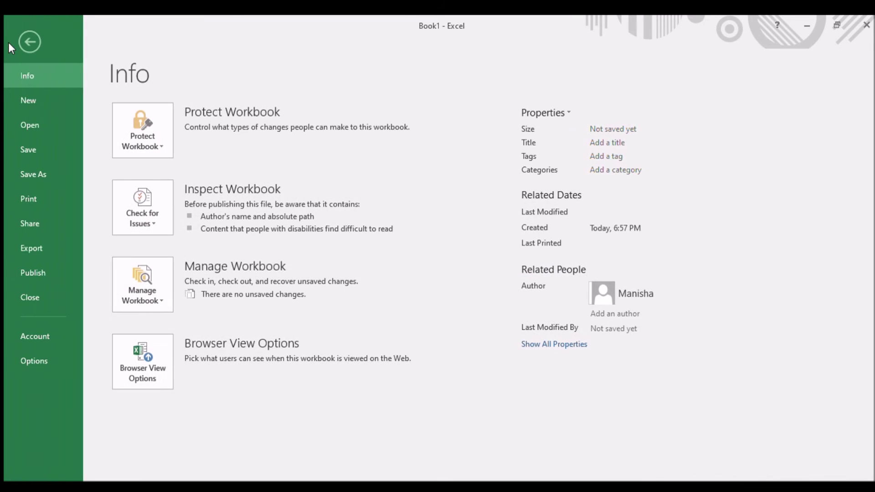
left_click(18, 357)
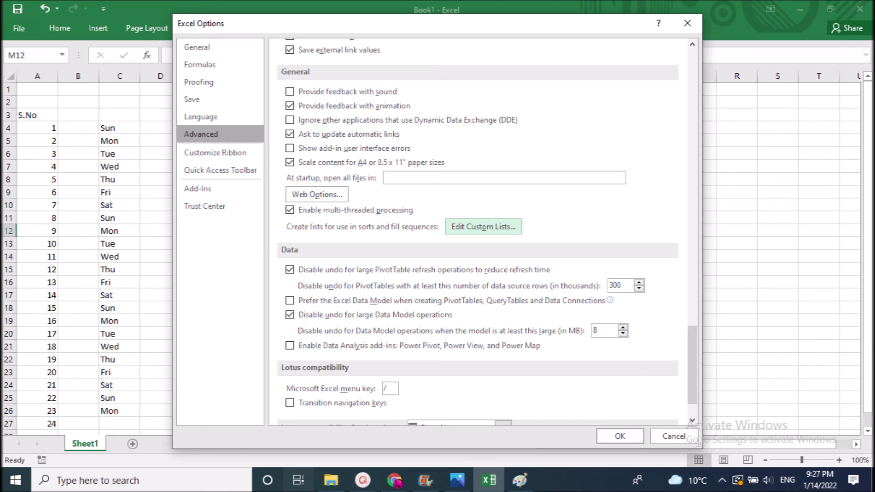
left_click(483, 227)
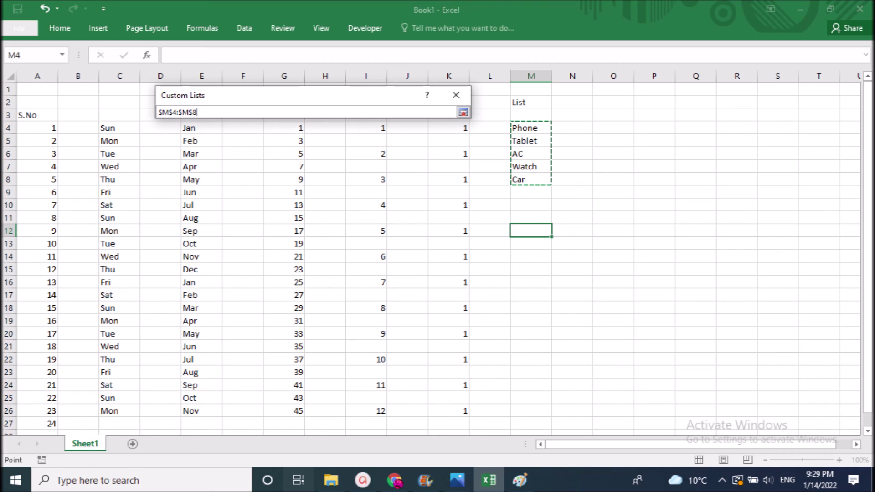
key("Return")
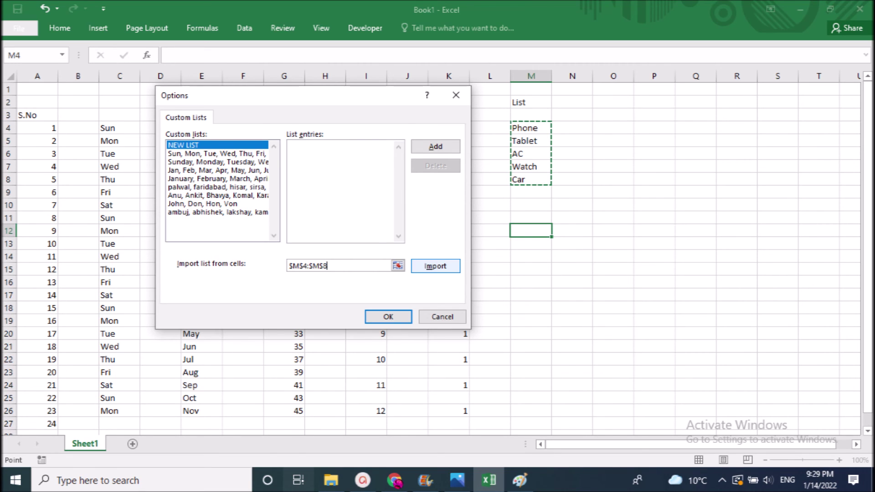
key("Return")
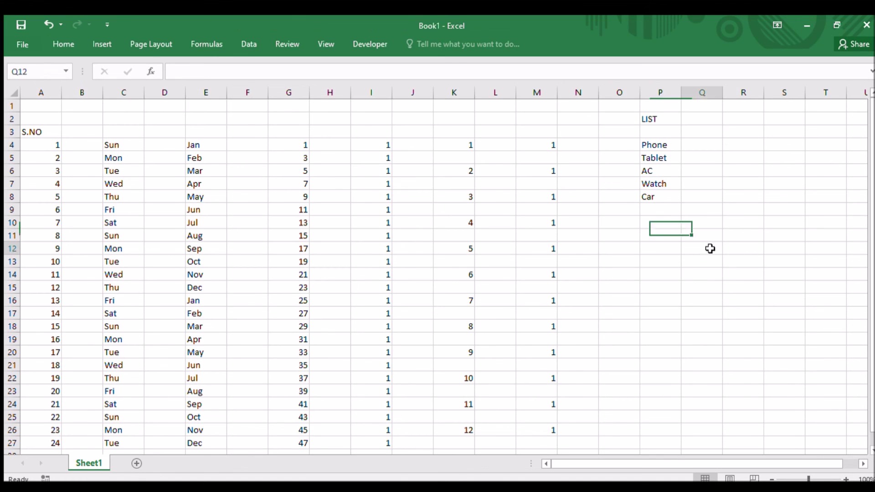
left_click(712, 249)
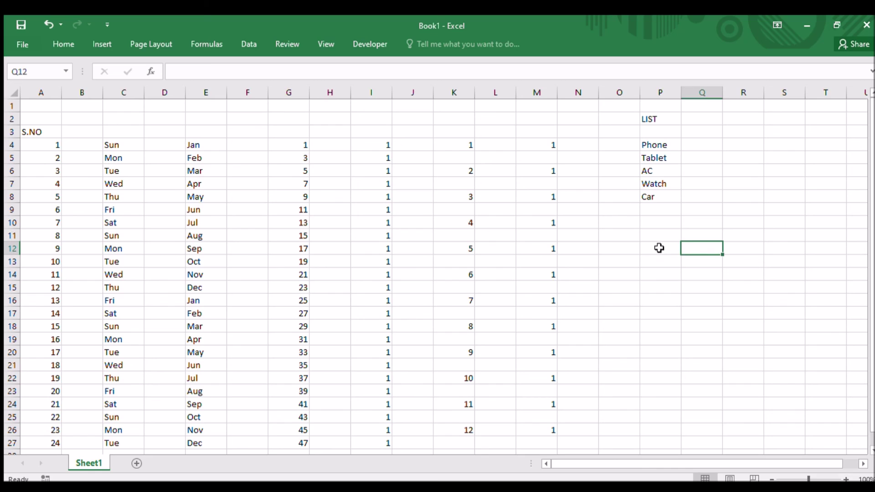
Enter Phone in cell P12 and Tablet in cell P13 as the starting items for the custom list fill.
left_click(659, 248)
double_click(660, 248)
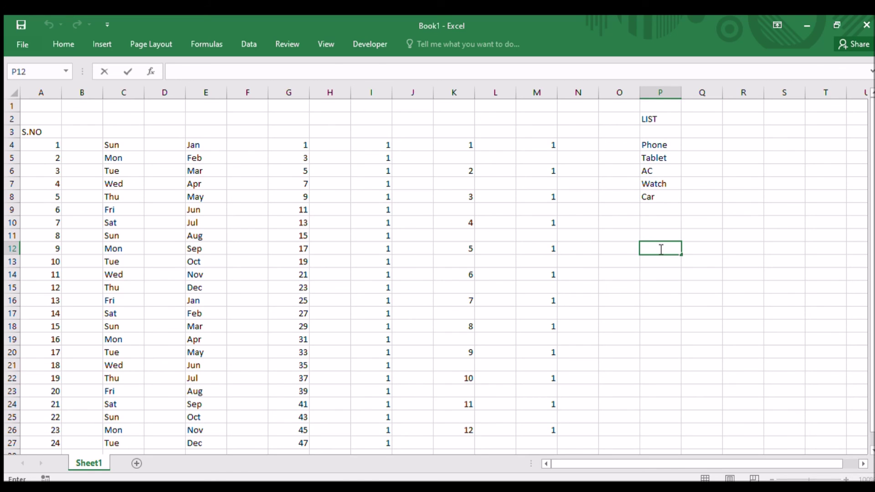
type("Phone")
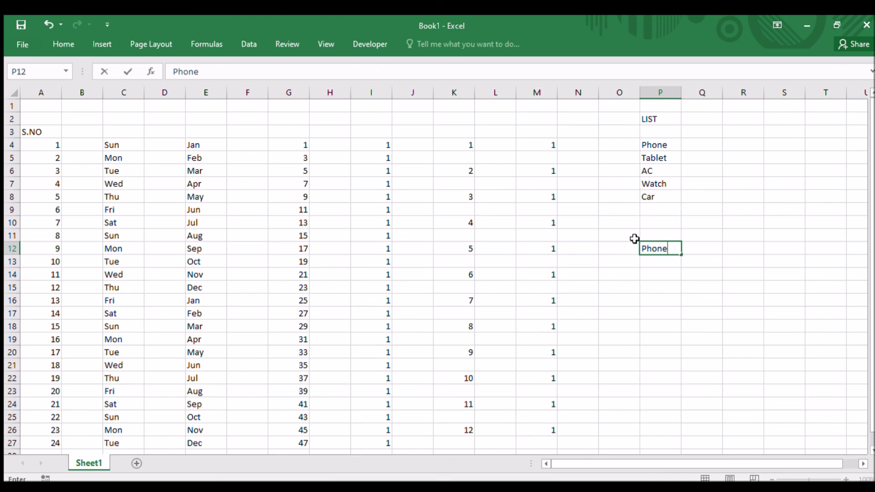
left_click(652, 261)
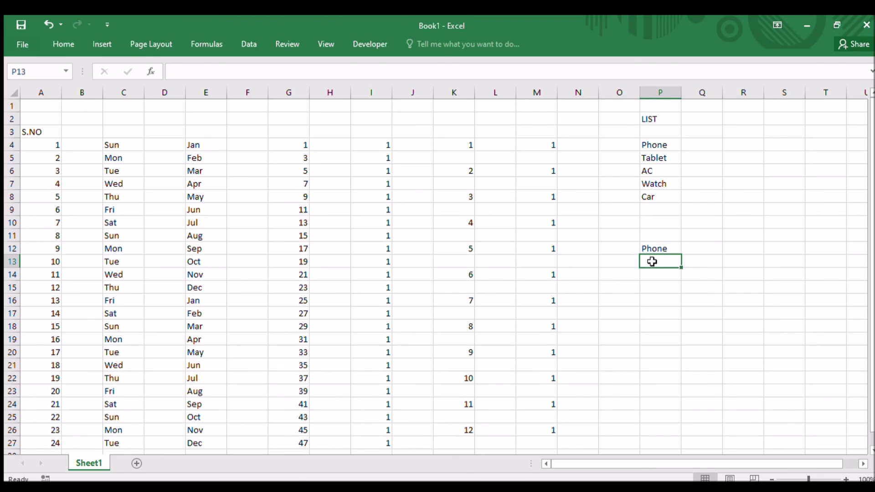
type("Ta")
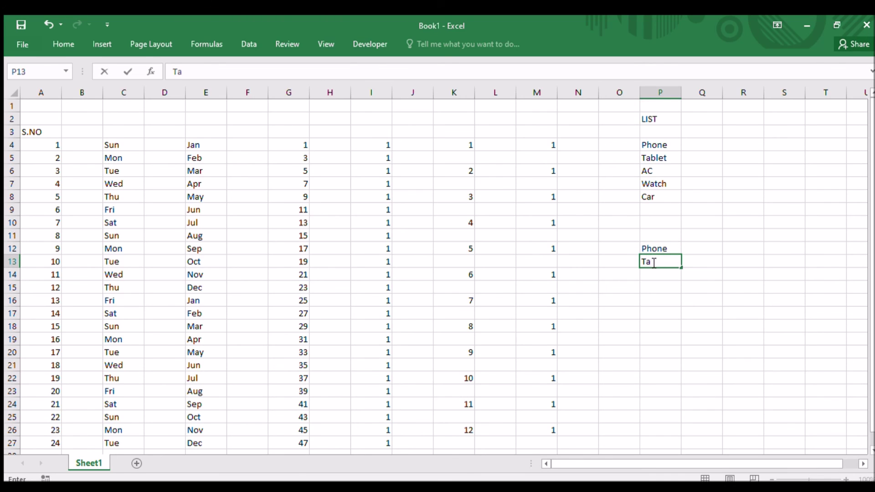
type("blet")
left_click(660, 286)
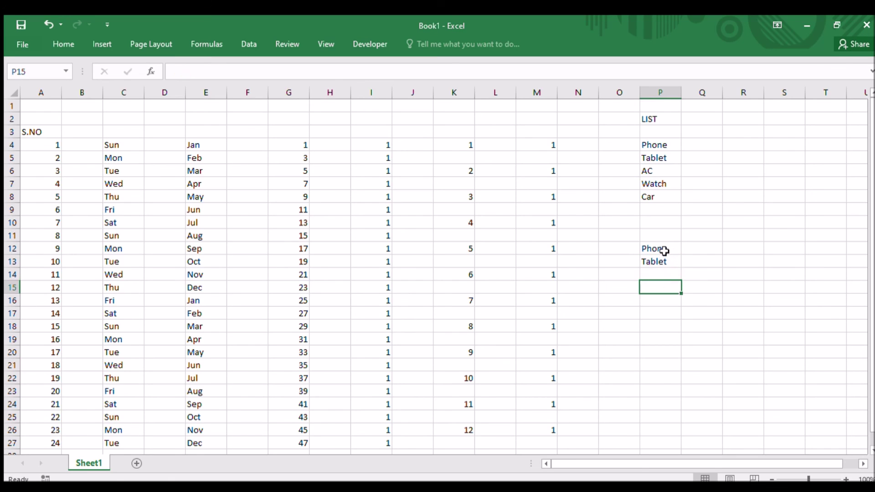
Autofill the custom list series from the Phone and Tablet cells P12:P13 down to P20.
left_click_drag(664, 249, 665, 358)
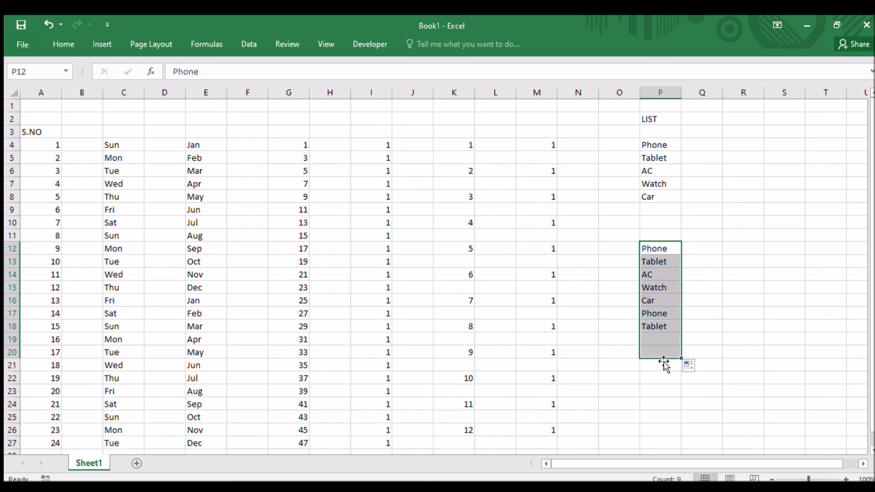
left_click(734, 290)
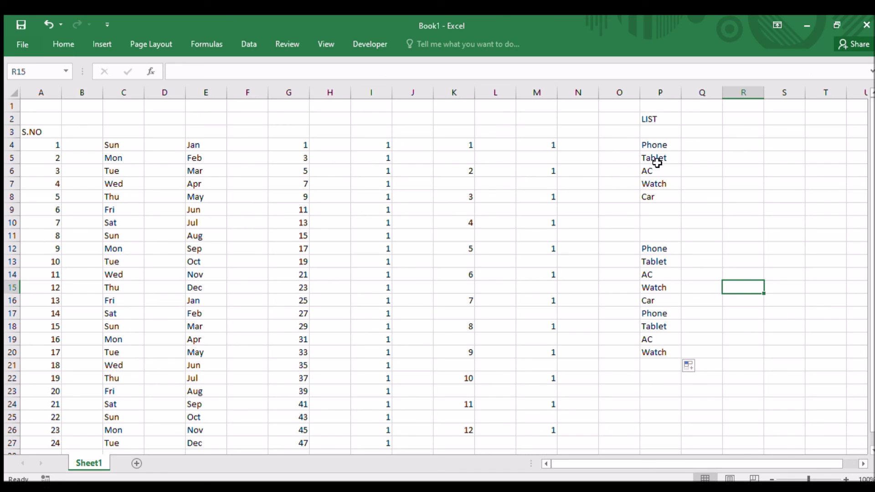
scroll(74, 428, "down", 1)
scroll(75, 428, "up", 1)
left_click(594, 376)
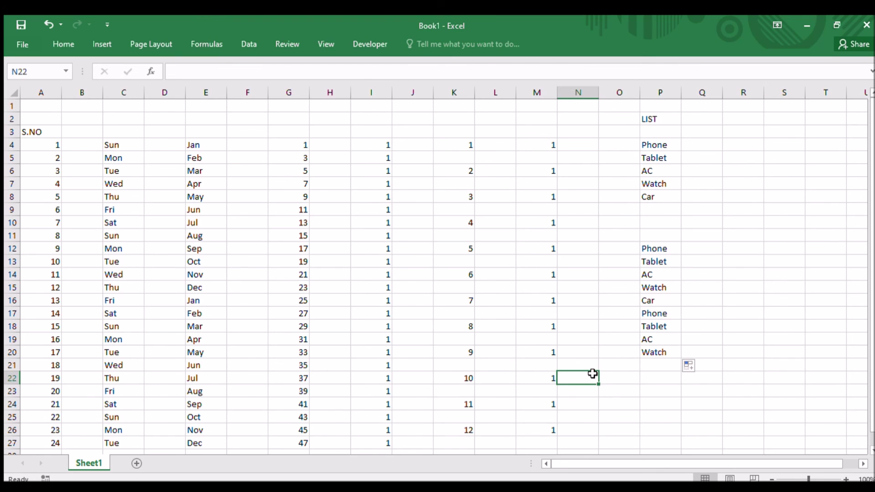